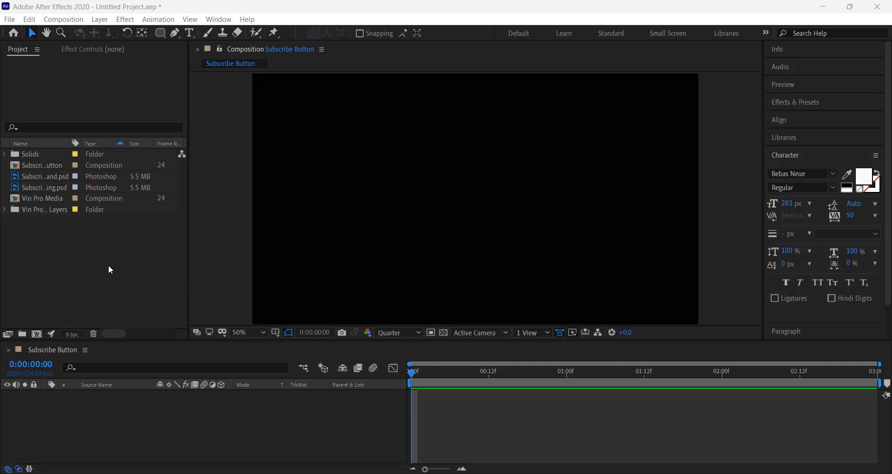
drag(48, 253, 54, 152)
click(85, 263)
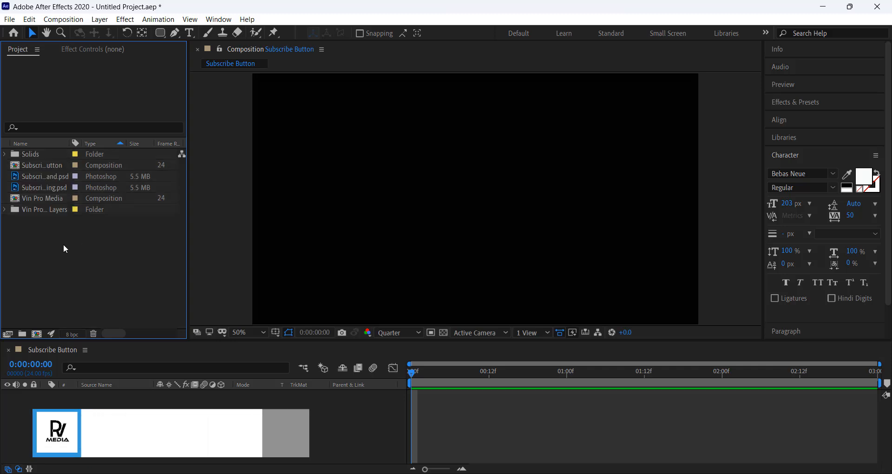
click(53, 188)
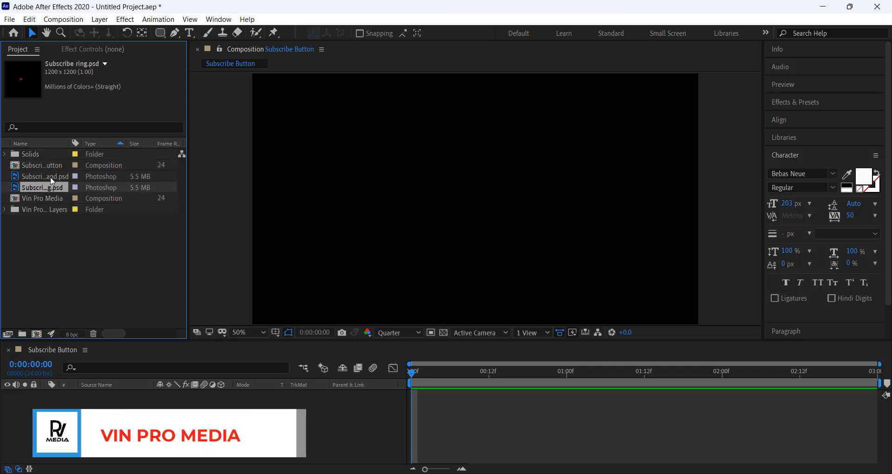
click(59, 176)
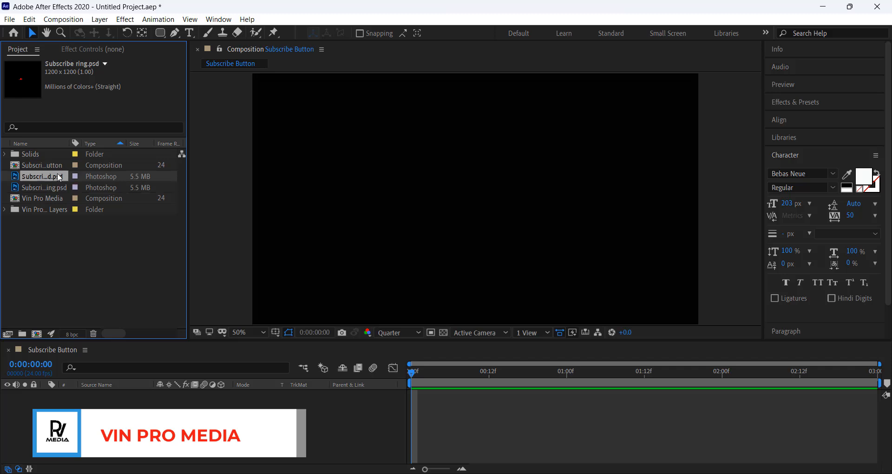
click(99, 253)
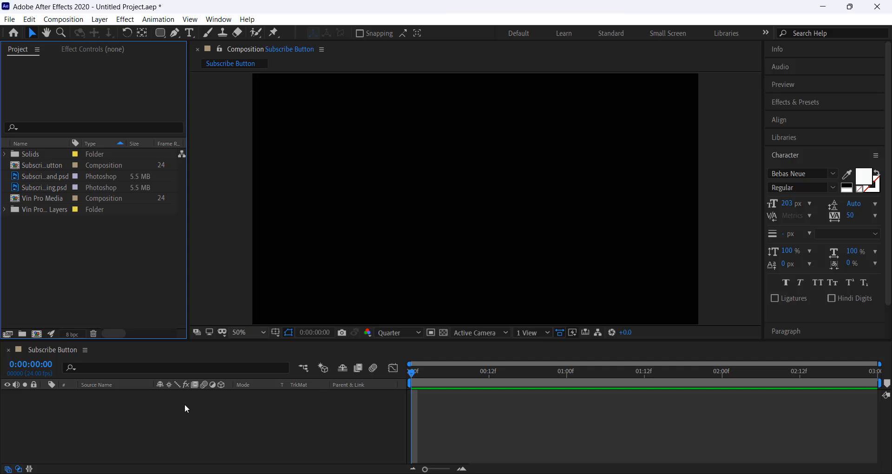
Create a light grey 1920 x 1080 px solid named BG in the Subscribe Button composition
right_click(149, 407)
mouse_move(188, 282)
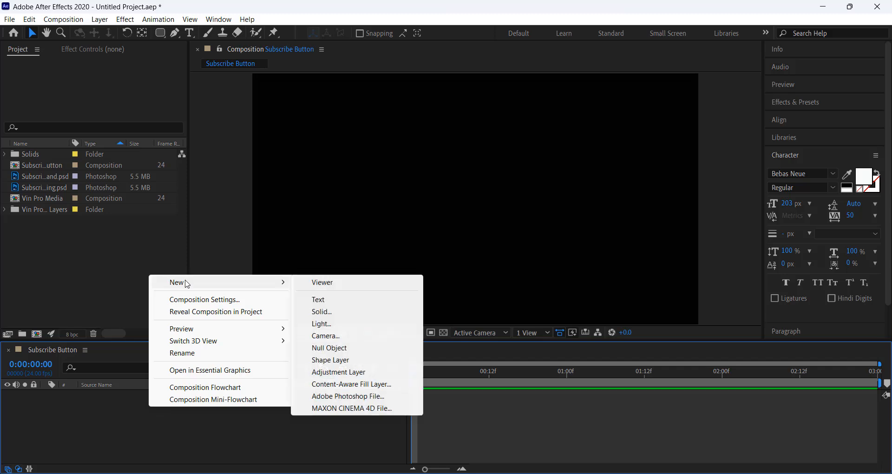
click(319, 313)
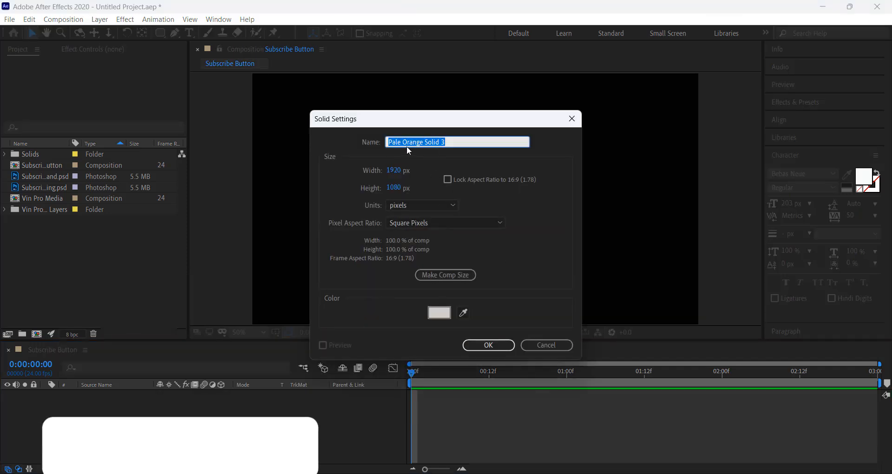
text(BG)
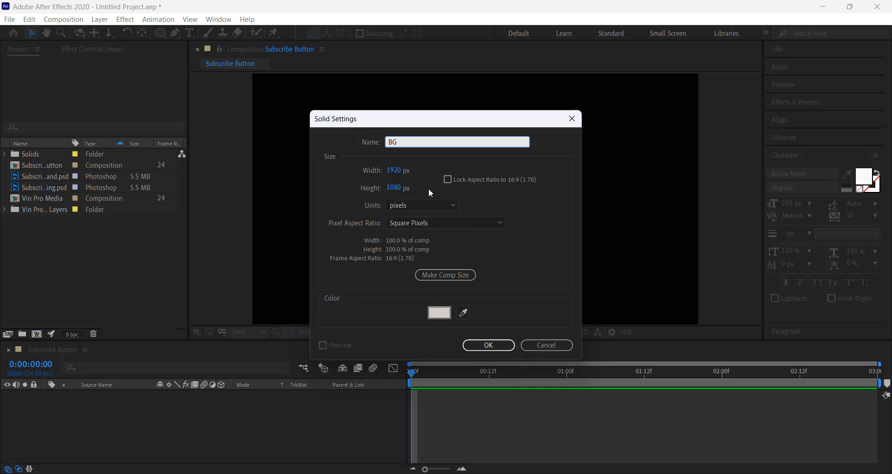
click(439, 313)
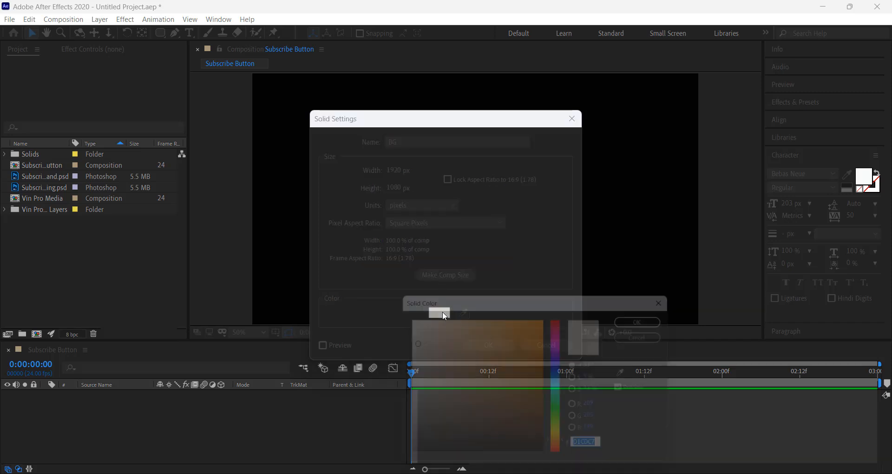
click(643, 319)
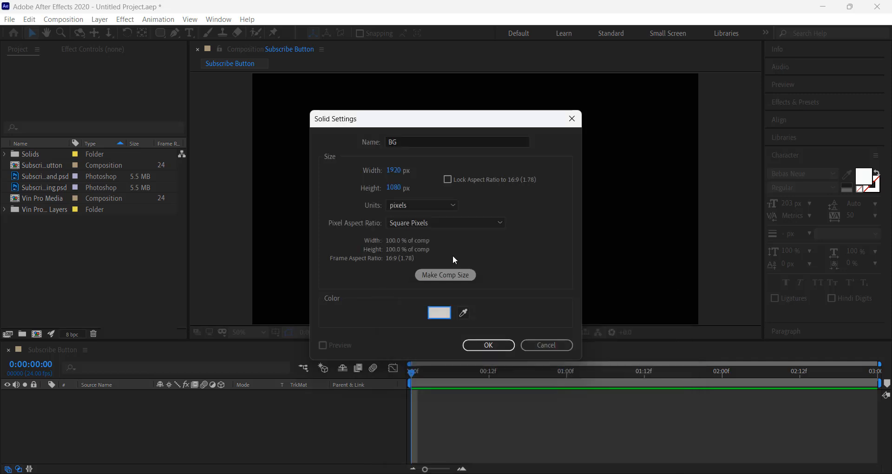
click(482, 347)
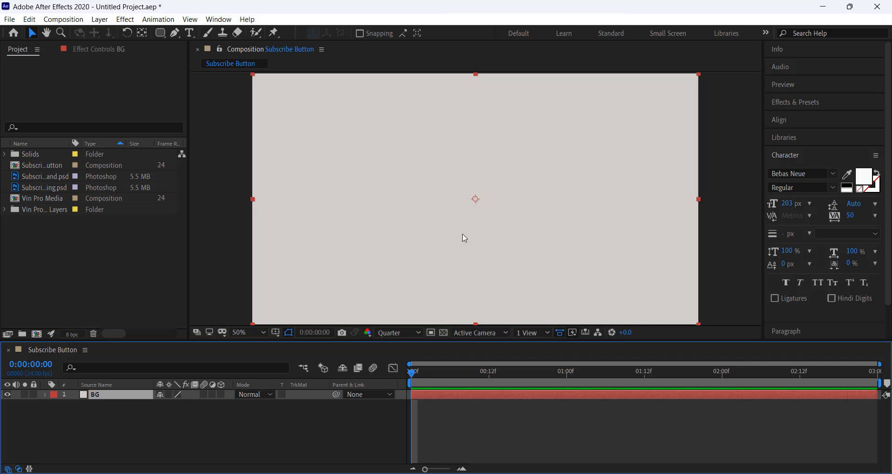
Turn on the composition's transparency grid and hide the BG layer
click(205, 432)
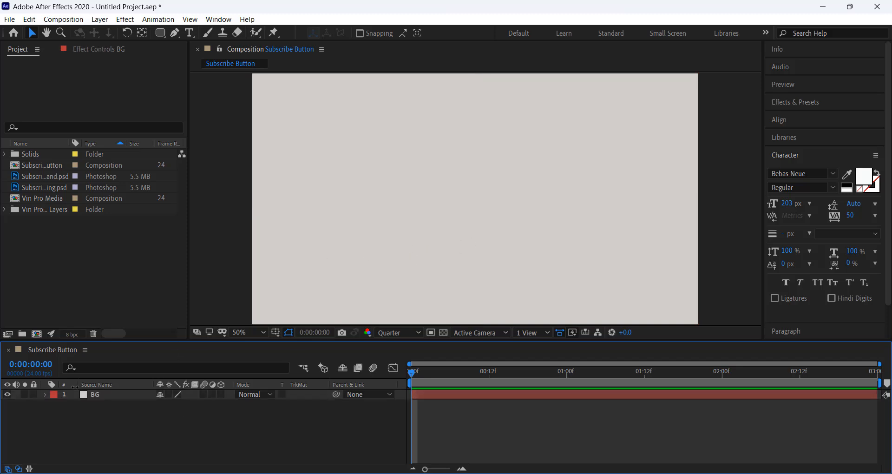
click(443, 333)
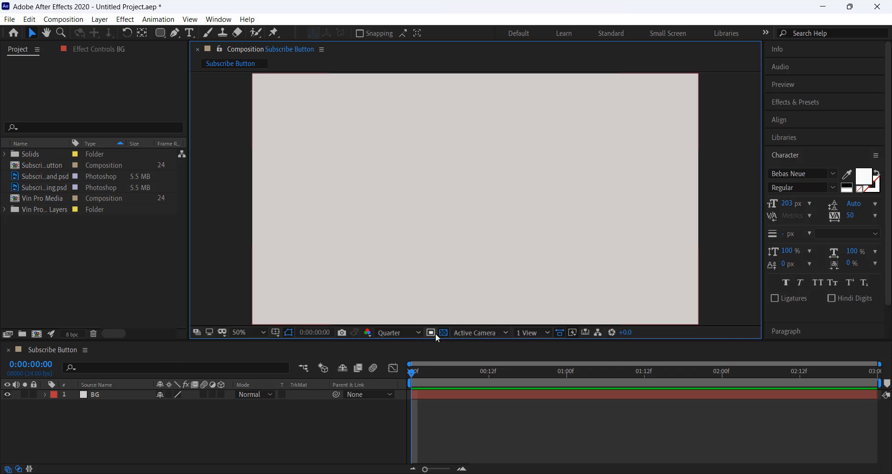
click(8, 395)
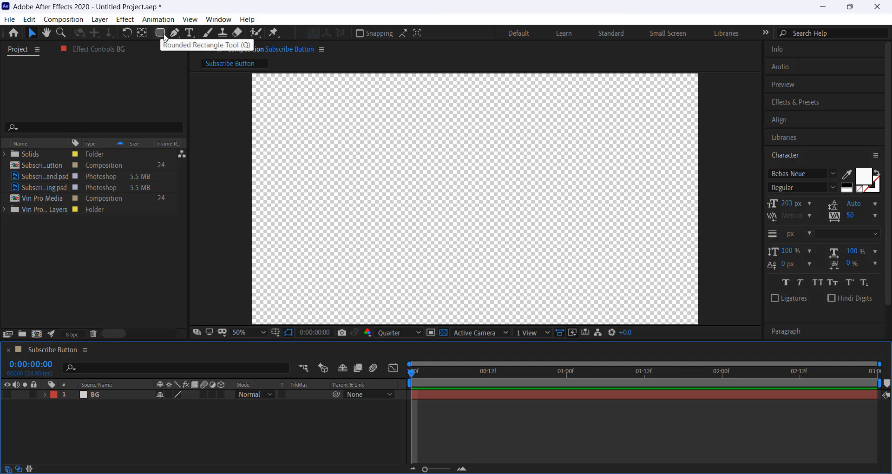
Draw a white rectangle about 1324 x 358 px in the middle of the composition and set its roundness to 73
drag(166, 37, 179, 34)
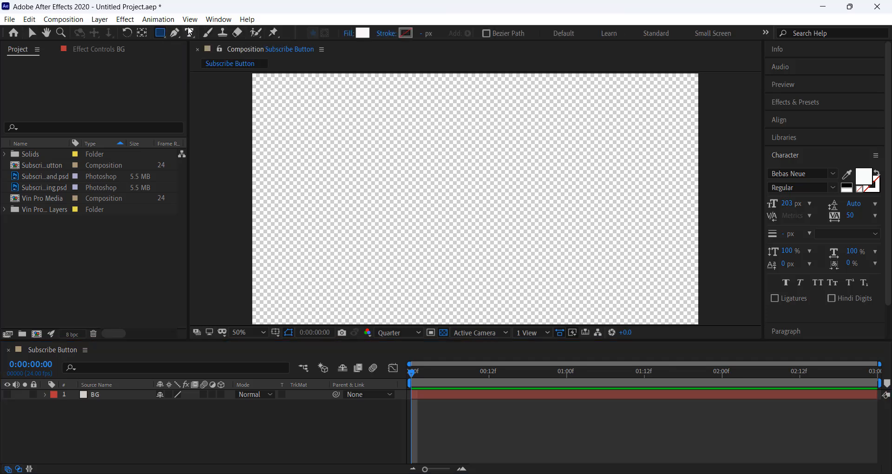
drag(330, 158, 639, 240)
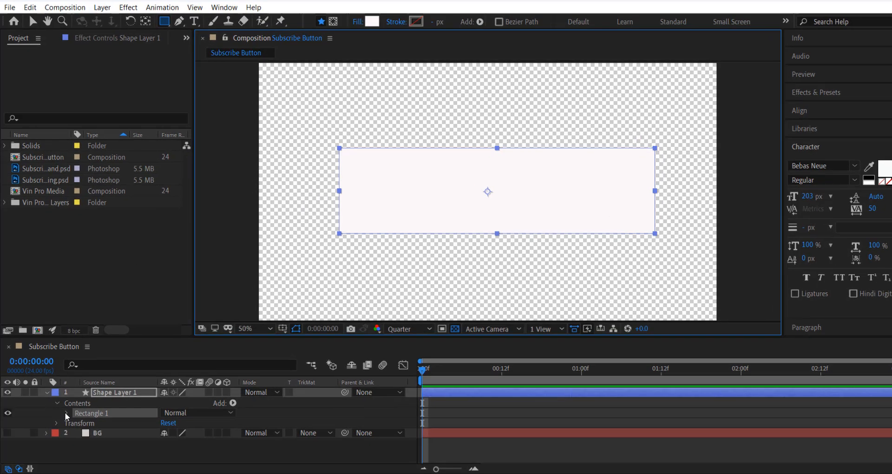
click(64, 415)
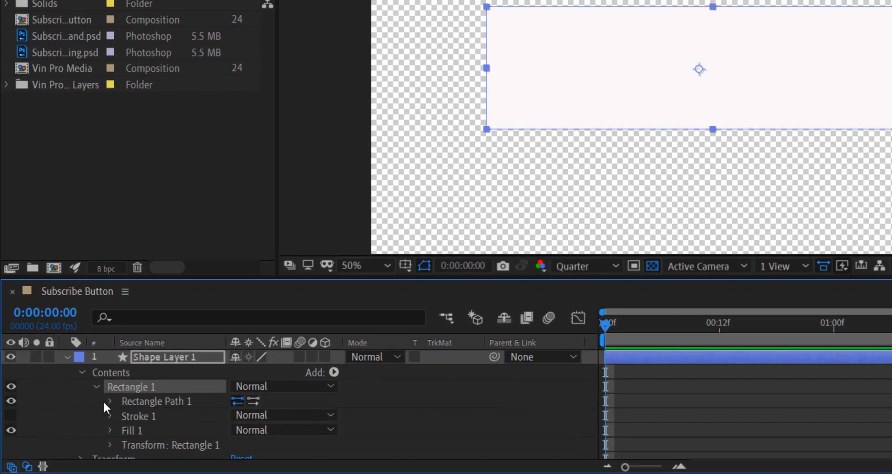
click(109, 402)
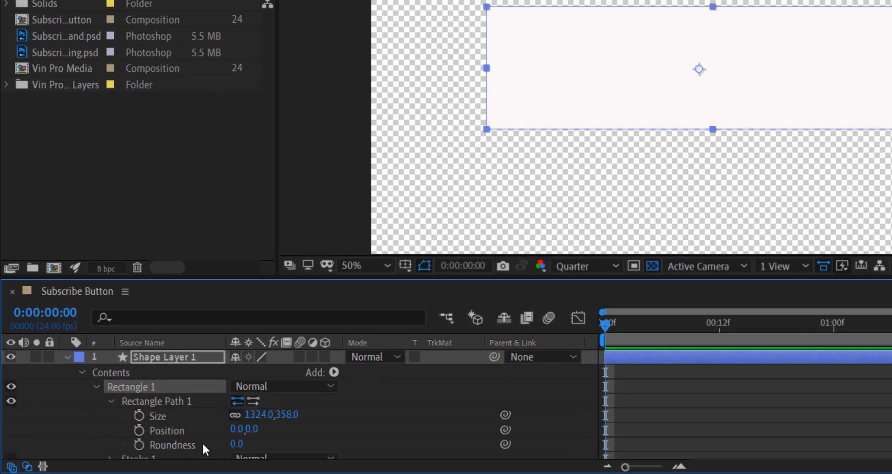
drag(235, 445, 296, 444)
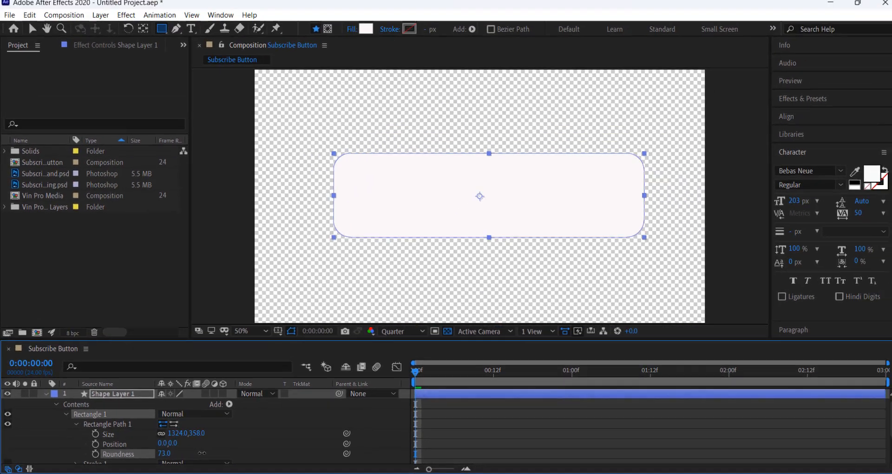
drag(202, 453, 203, 453)
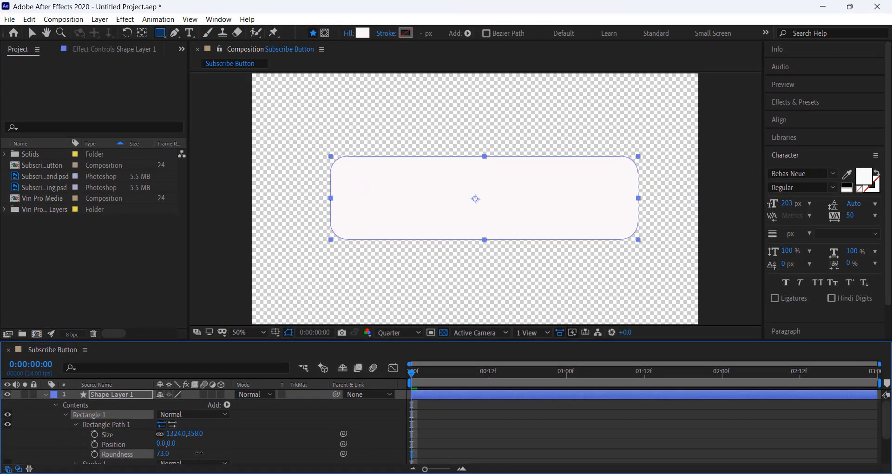
click(66, 414)
click(59, 405)
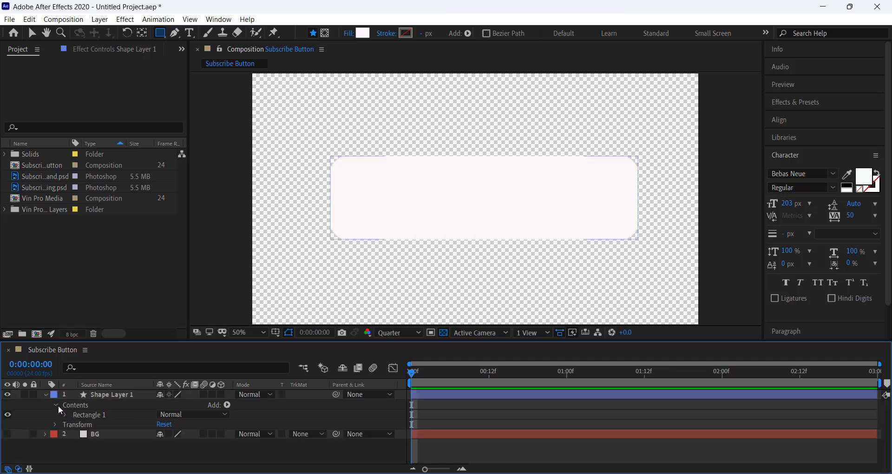
click(46, 395)
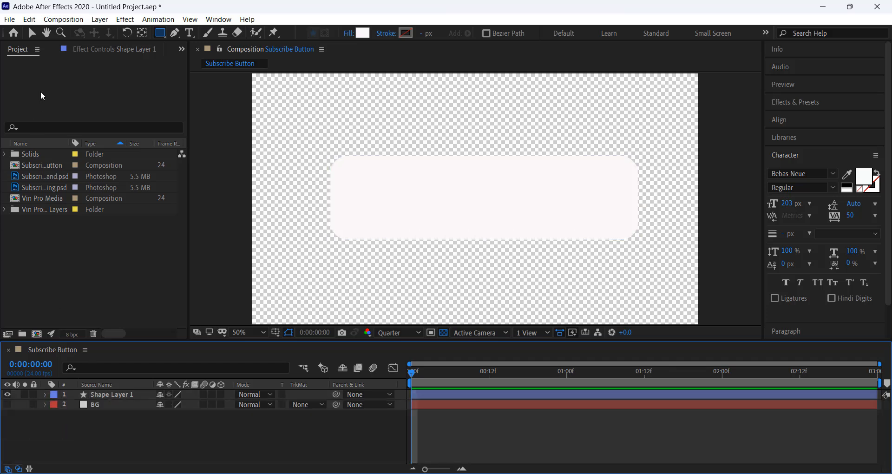
Move the white rounded rectangle down slightly and centre it in the composition by eye
click(32, 32)
drag(483, 199, 479, 209)
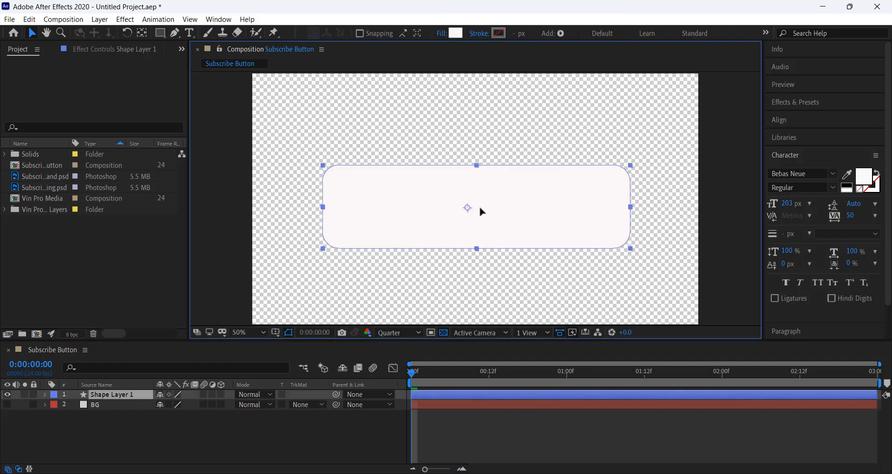
click(269, 437)
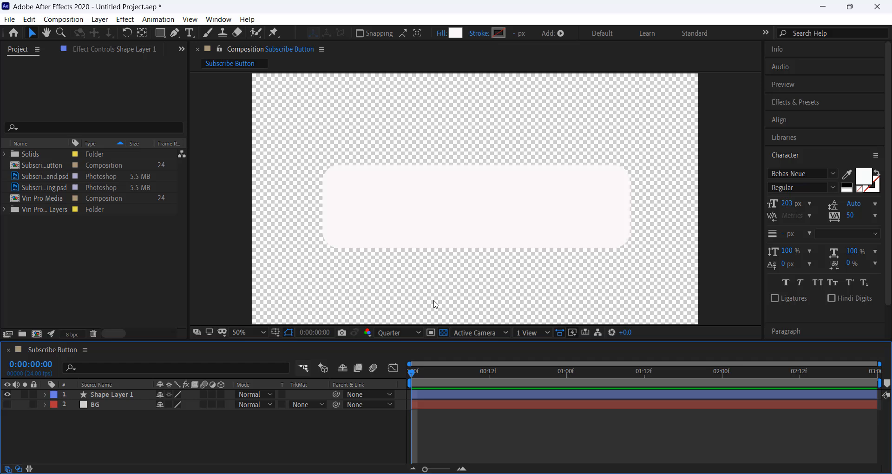
click(477, 215)
click(186, 447)
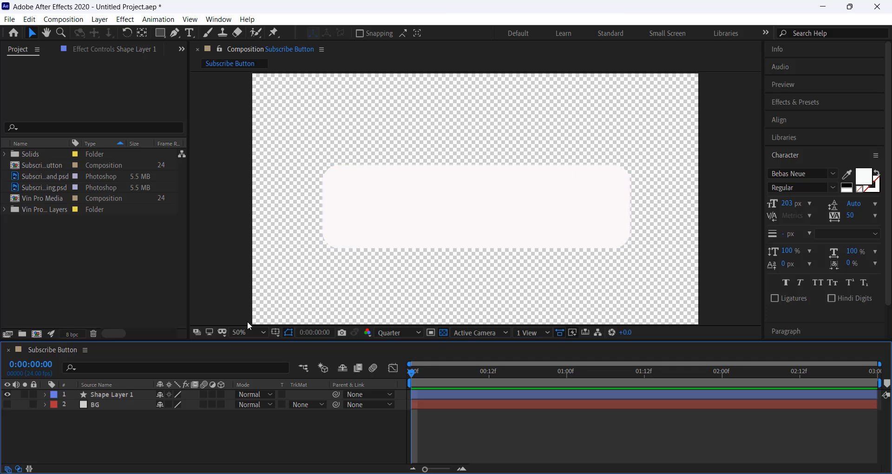
mouse_move(453, 214)
mouse_down()
mouse_move(444, 145)
mouse_move(483, 185)
mouse_move(486, 209)
mouse_up()
click(157, 436)
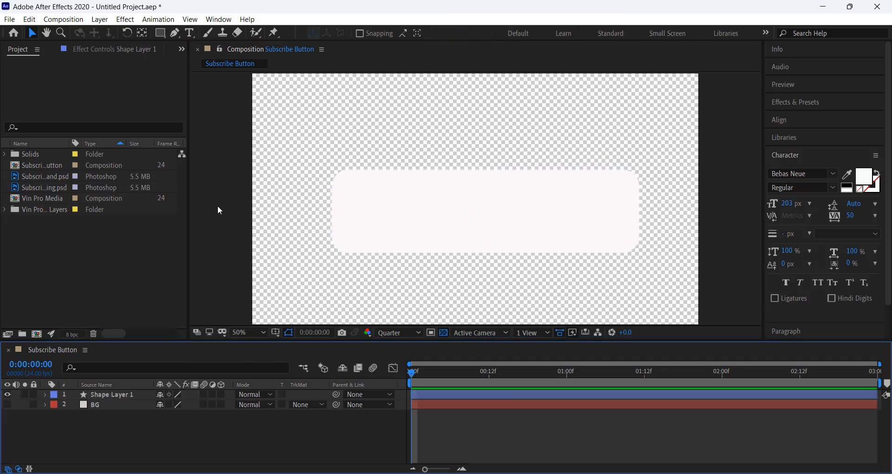
Draw a smaller rectangle on the right half of the white panel as a new shape layer and fill it dark red
click(160, 34)
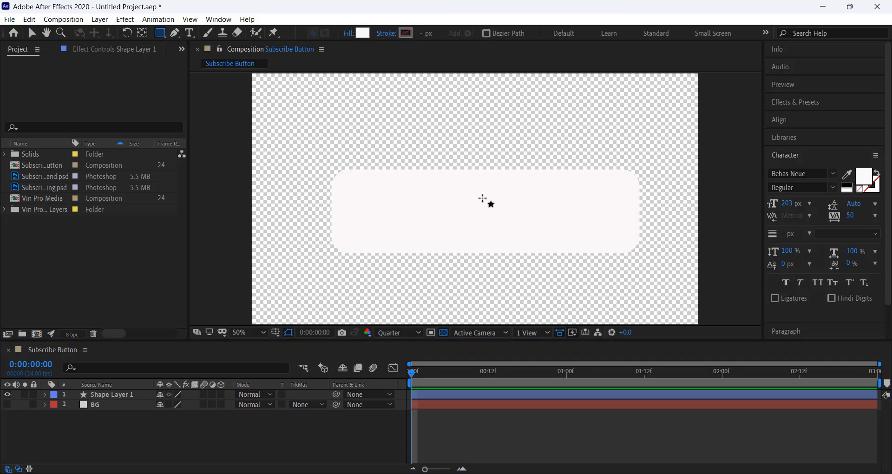
mouse_move(481, 197)
mouse_down()
mouse_move(489, 225)
mouse_move(599, 224)
mouse_up()
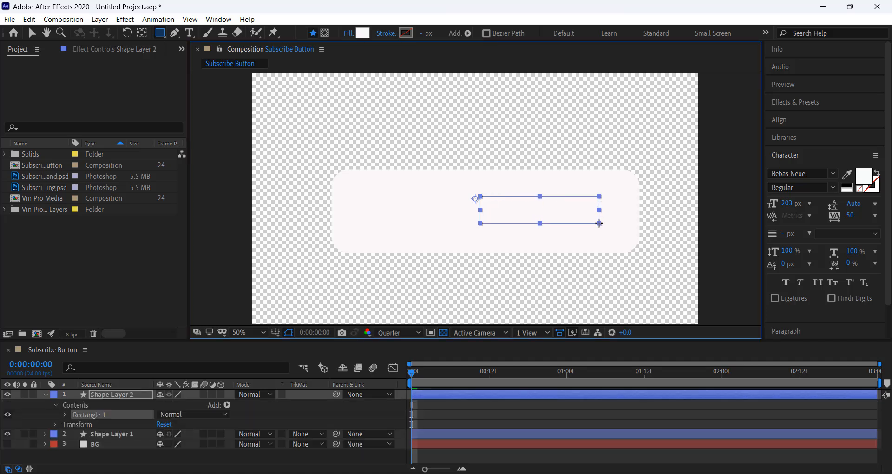
click(362, 33)
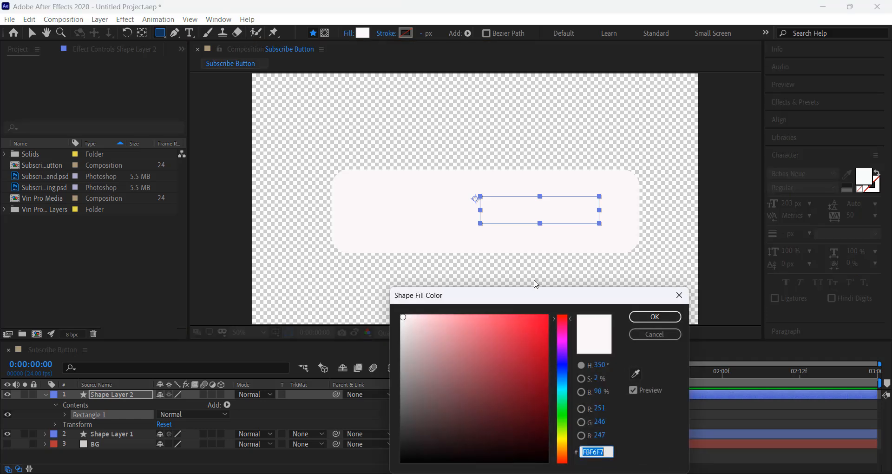
click(547, 379)
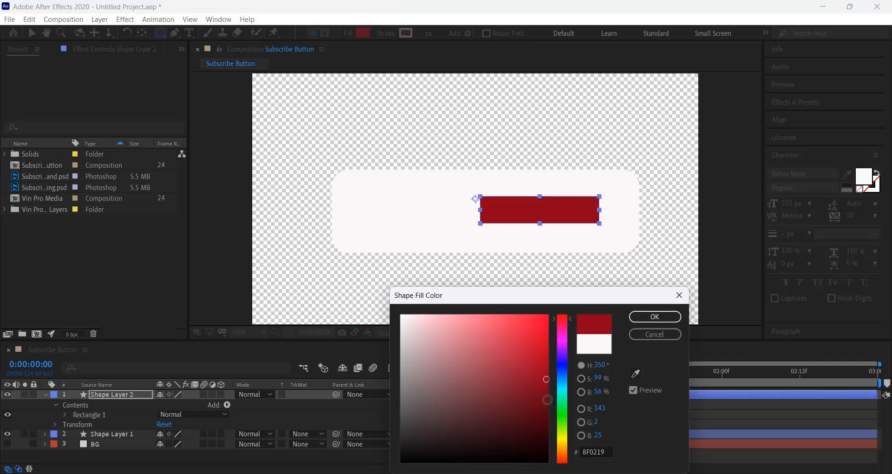
click(548, 400)
click(655, 317)
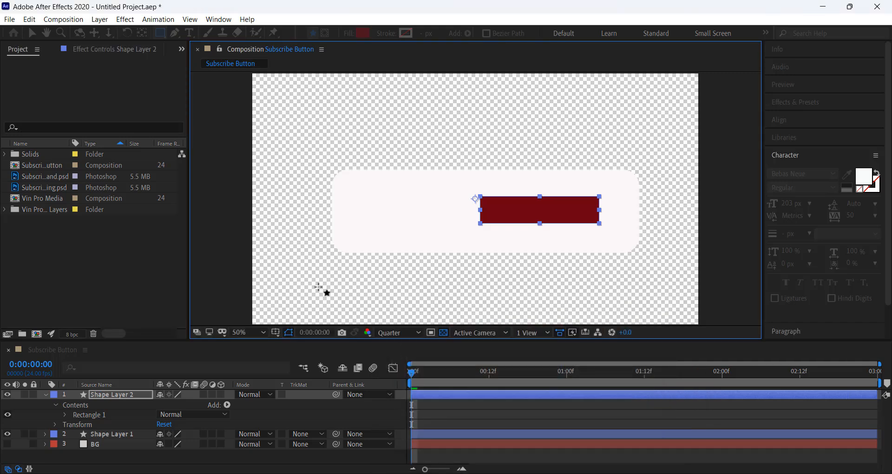
click(46, 393)
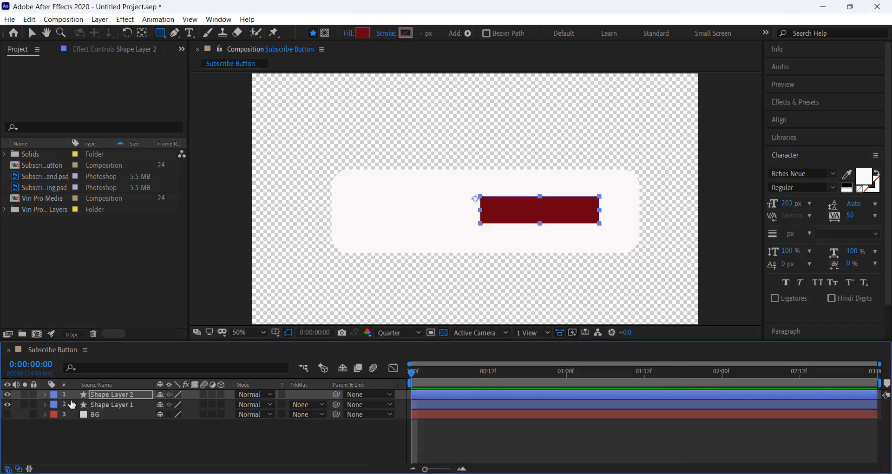
click(135, 436)
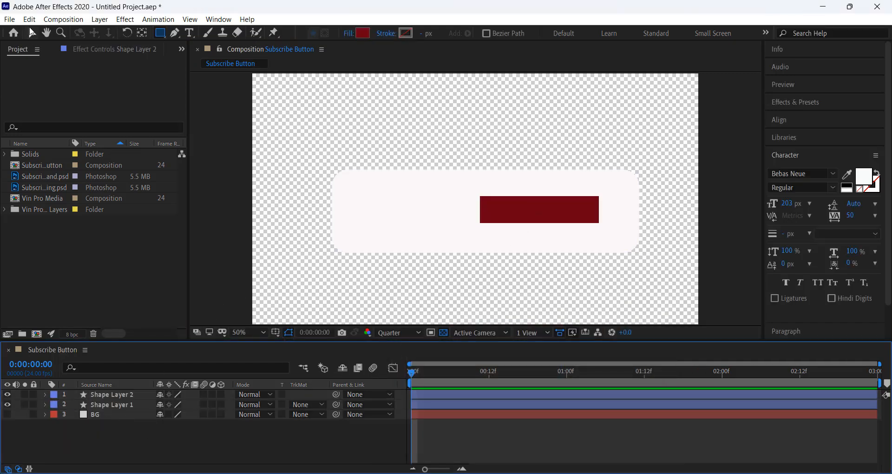
Reposition the dark red rectangle slightly right and down so it sits vertically centred in the white panel's right half
click(32, 33)
drag(554, 211, 562, 215)
key(Down)
key(Down)
key(Down)
key(Down)
key(Right)
key(Right)
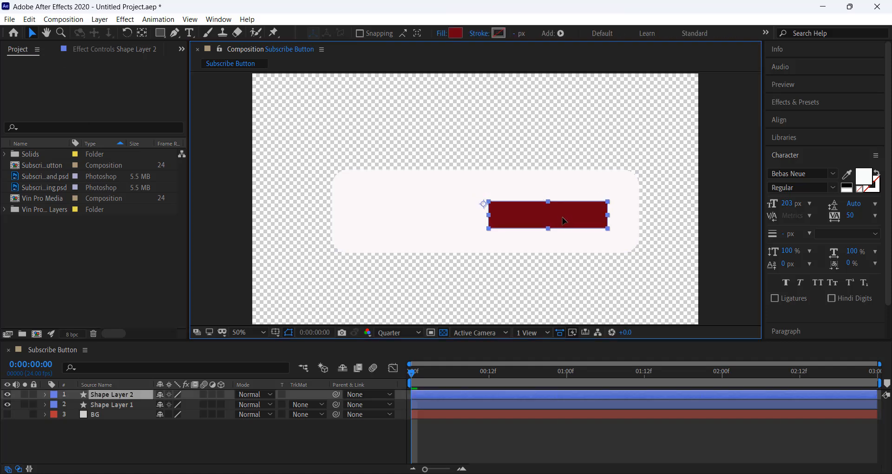
key(Up)
drag(563, 220, 562, 218)
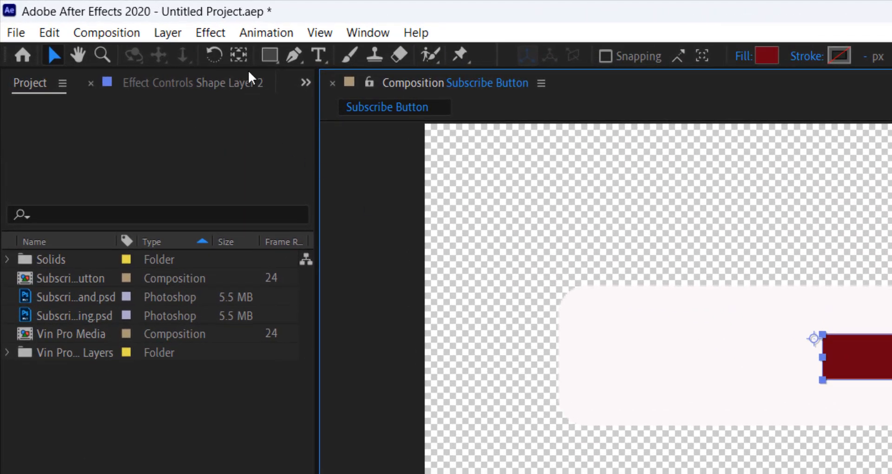
Centre the anchor point of Shape Layer 2 within the dark red rectangle
click(244, 54)
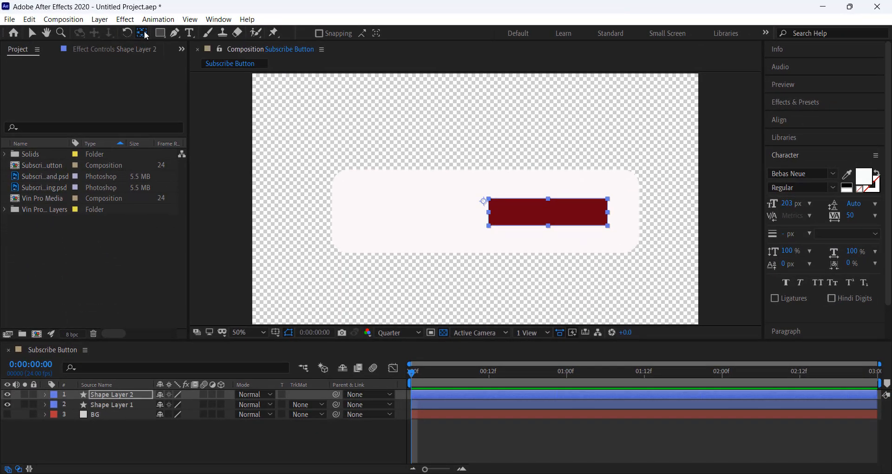
key(ctrl+alt+Home)
click(31, 32)
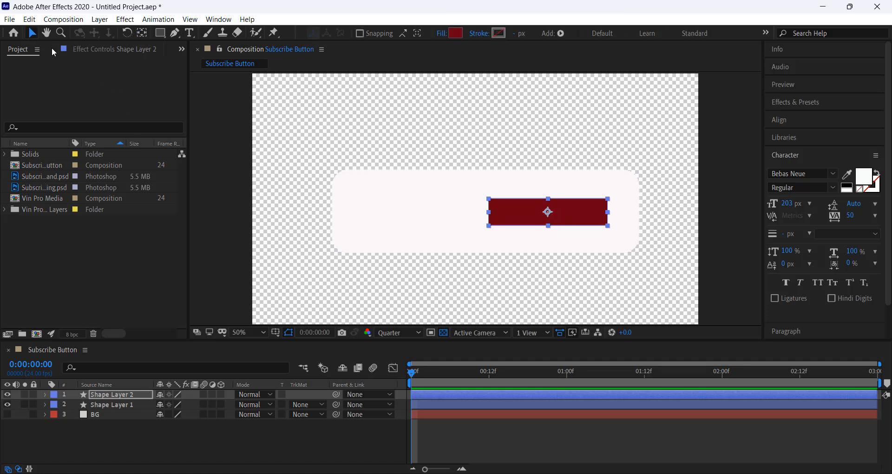
Duplicate the dark red rectangle's layer in place and hide the original, Shape Layer 2
click(222, 433)
click(107, 394)
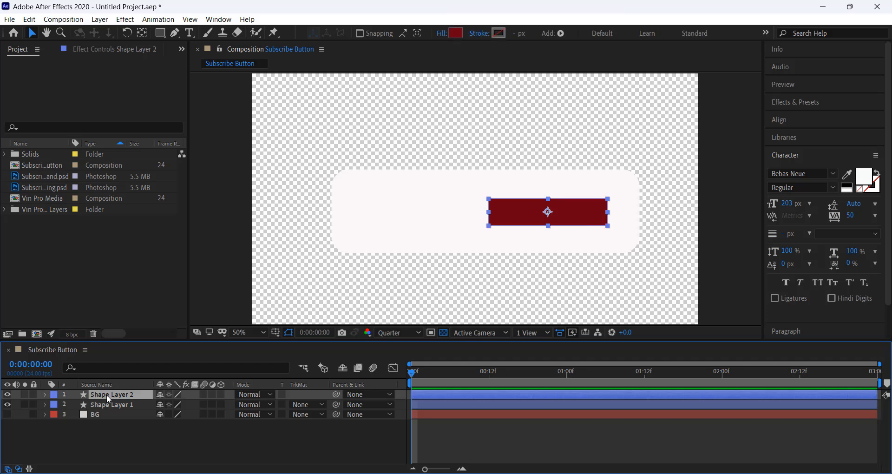
key(ctrl+d)
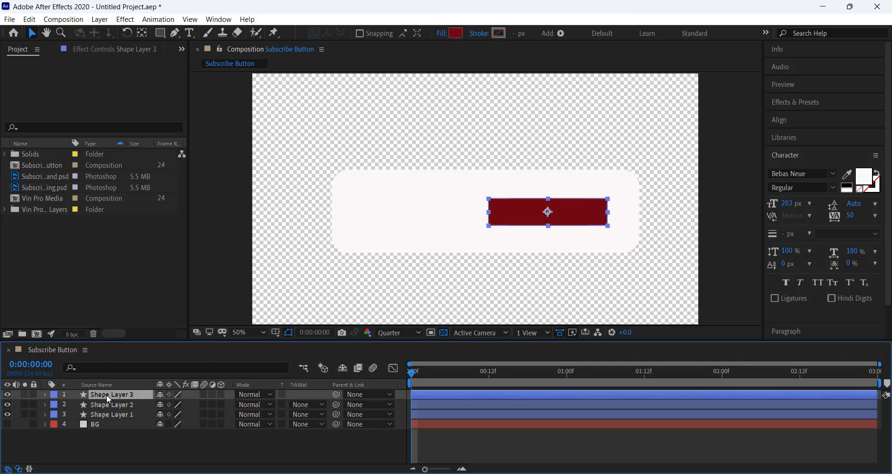
click(8, 405)
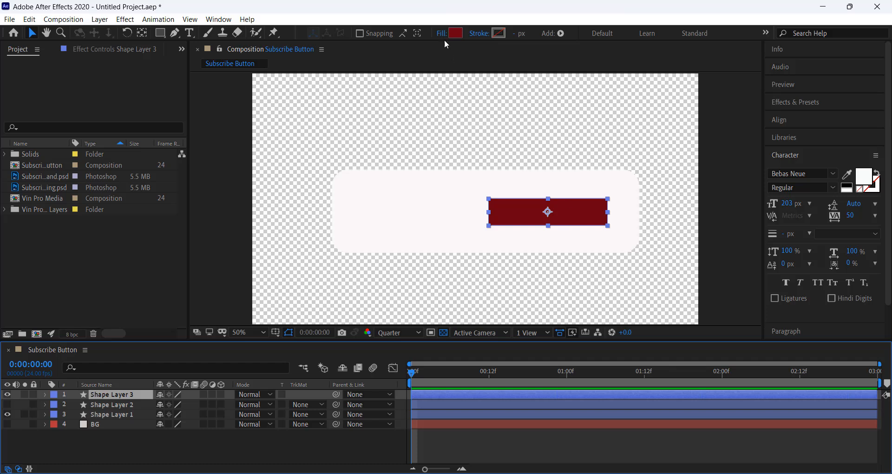
Change the duplicated rectangle's fill to dark grey 2E2C2D
click(455, 33)
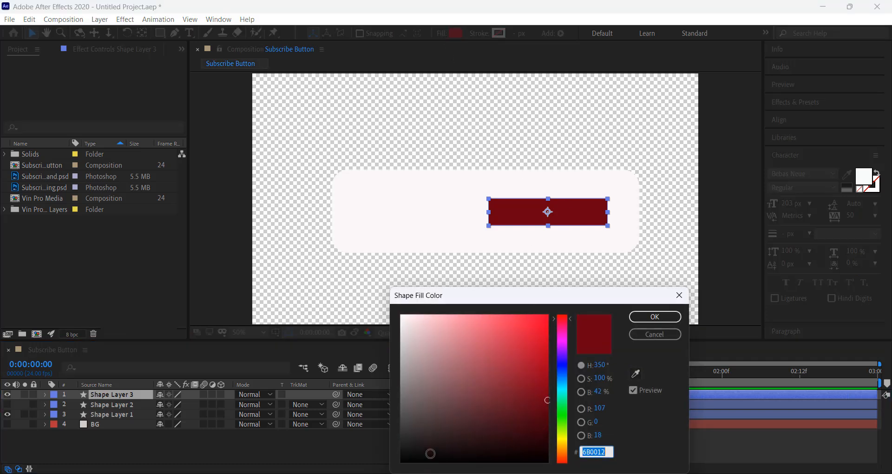
click(411, 441)
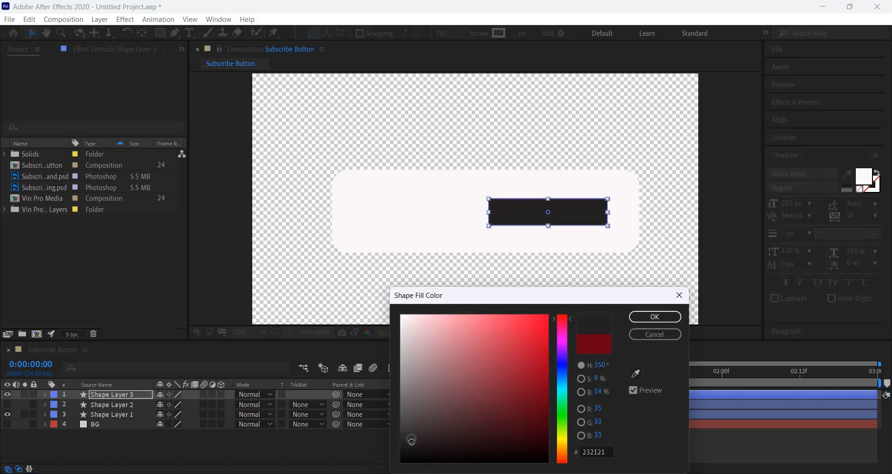
click(408, 437)
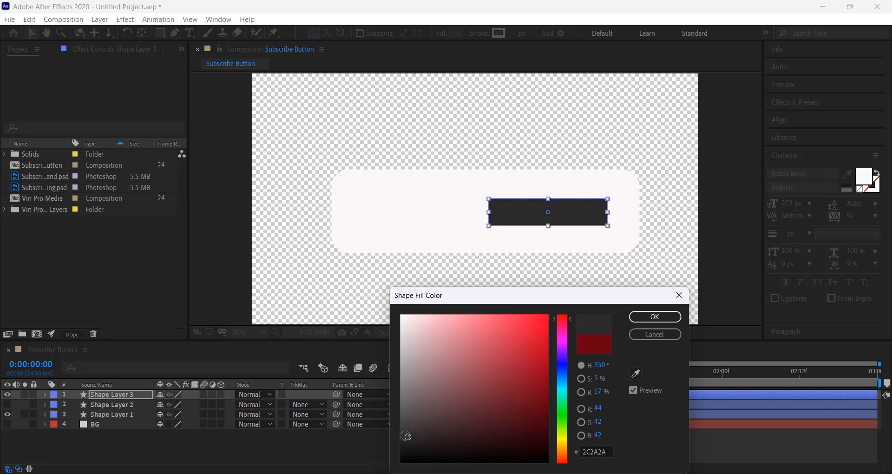
click(405, 435)
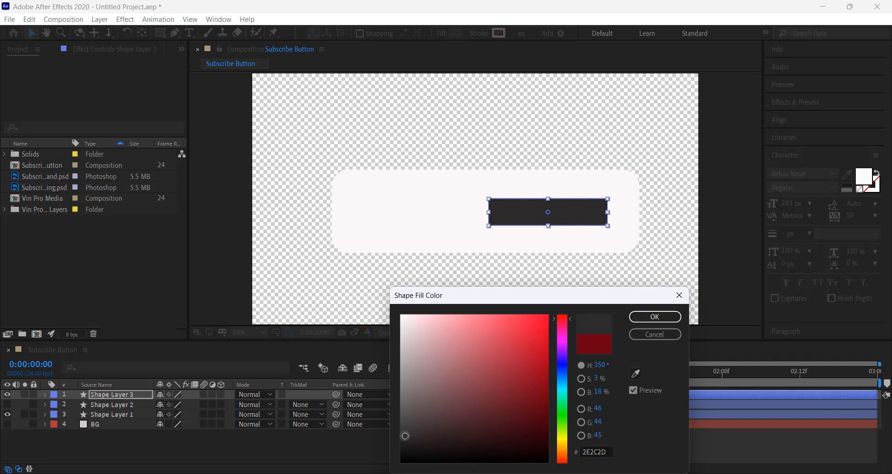
click(662, 318)
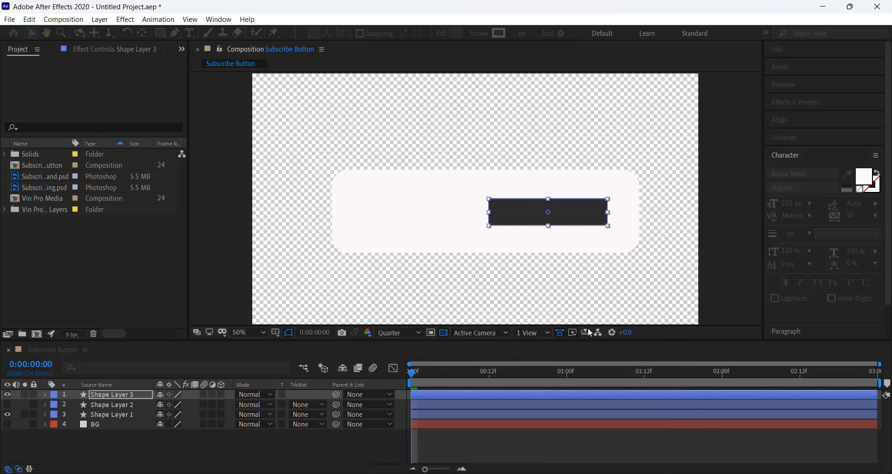
Make Shape Layer 2 visible again and toggle the dark grey rectangle off and on to compare both colours
click(7, 405)
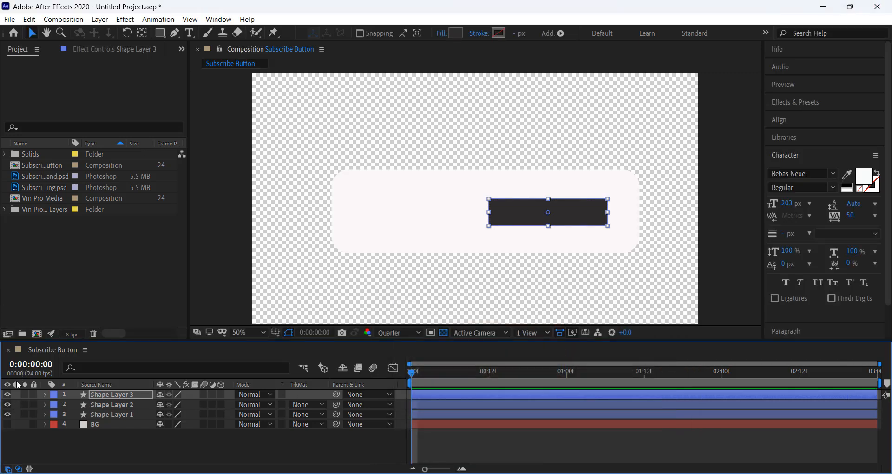
click(7, 395)
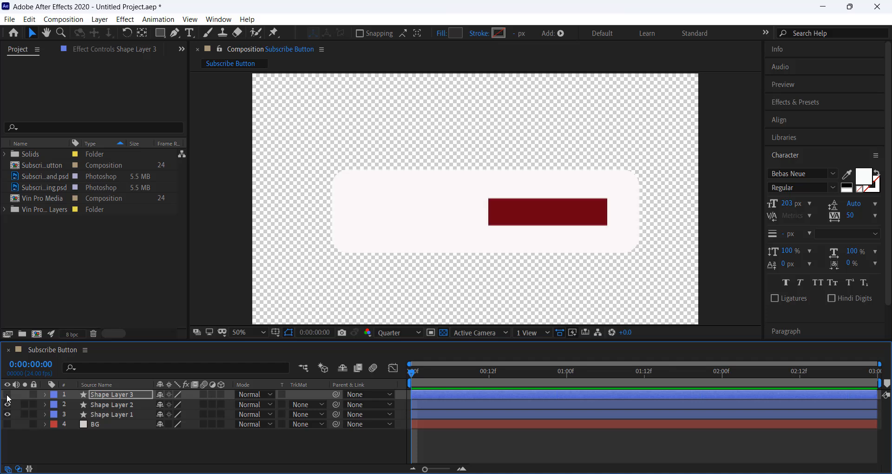
click(8, 395)
click(68, 453)
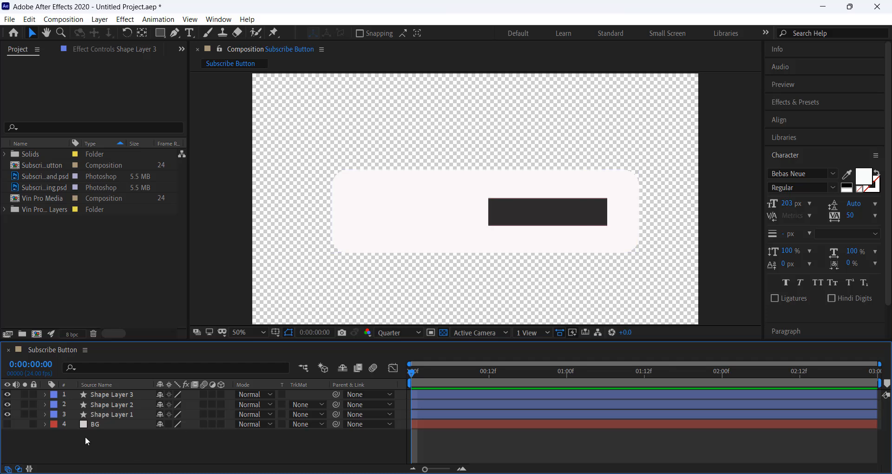
click(121, 406)
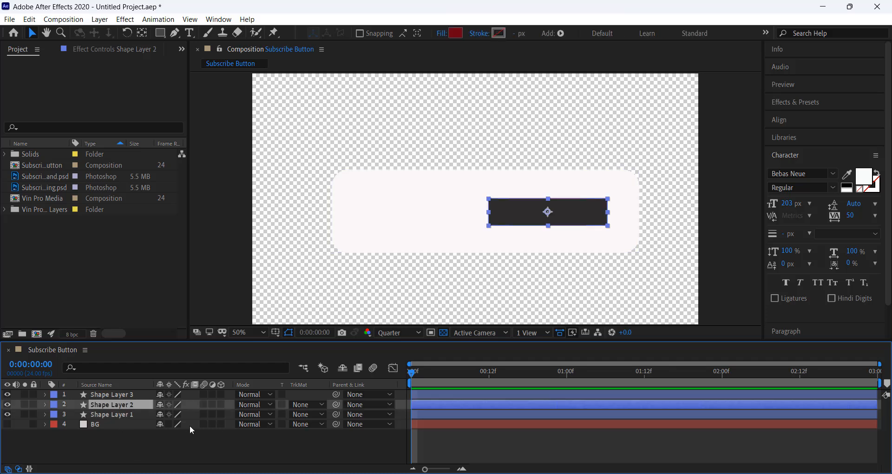
click(187, 448)
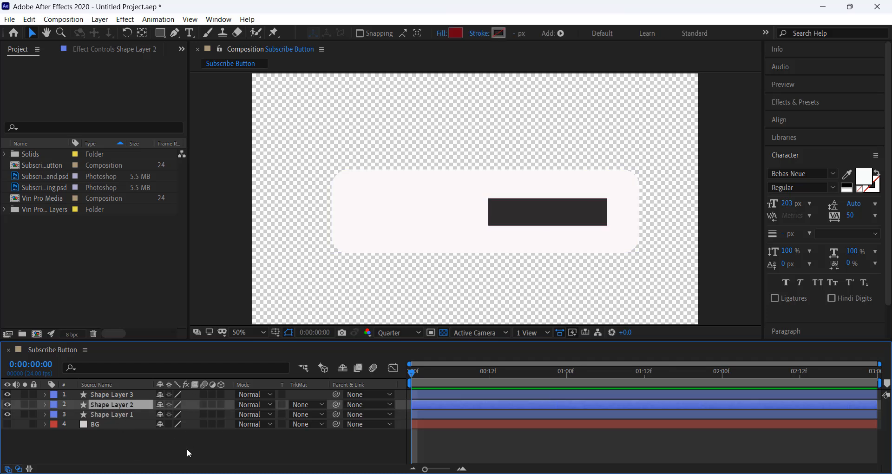
Add a white Bebas Neue text layer reading "subscribe", starting just below the dark grey rectangle's lower-left corner
click(191, 32)
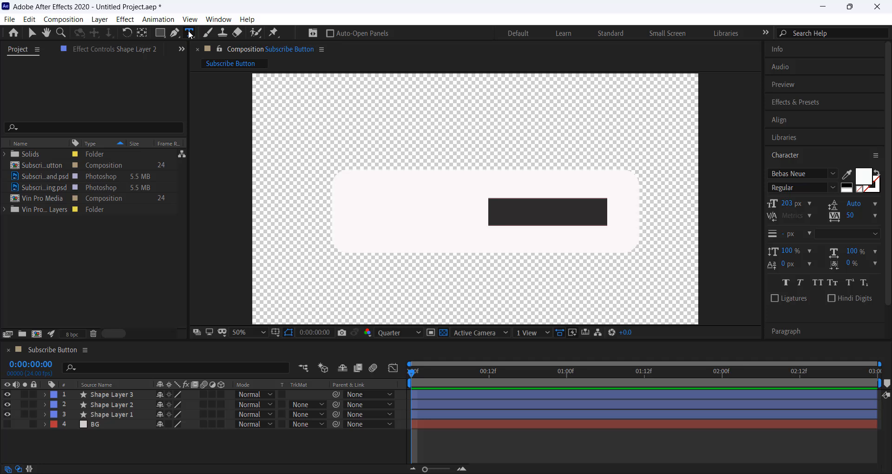
click(487, 245)
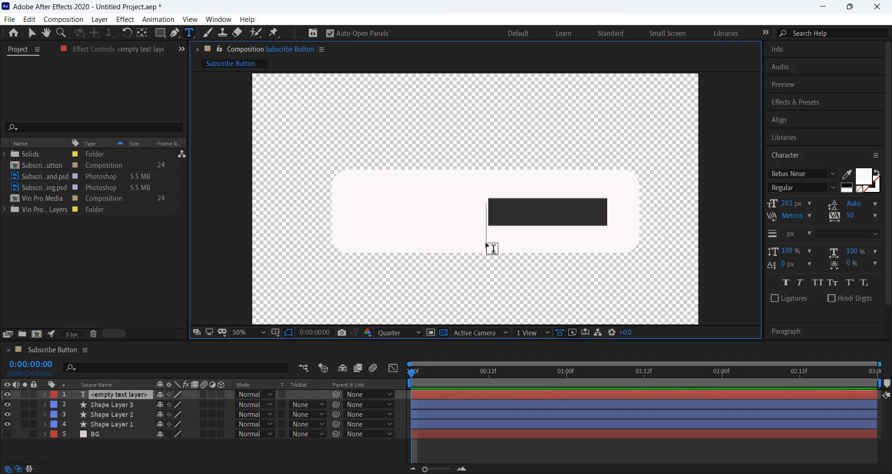
text(u)
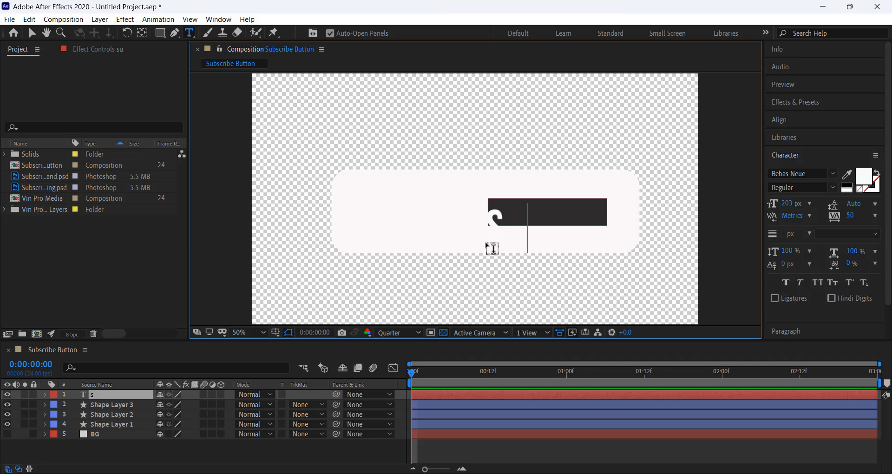
text(bs)
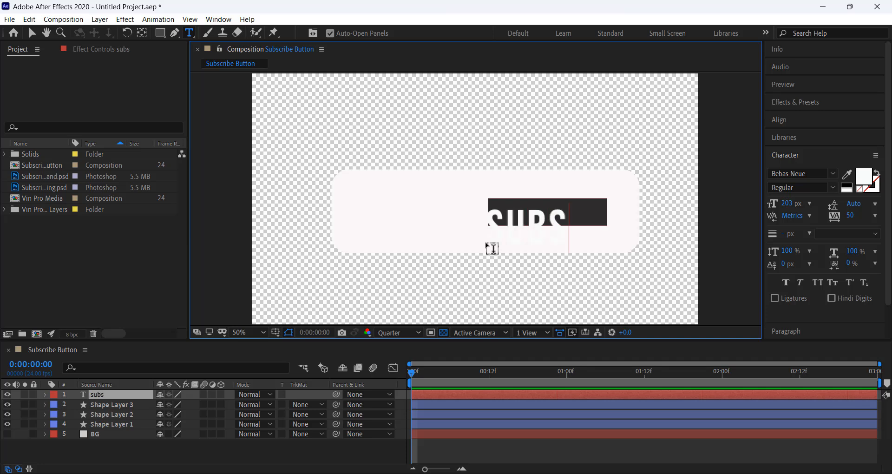
text(cribe)
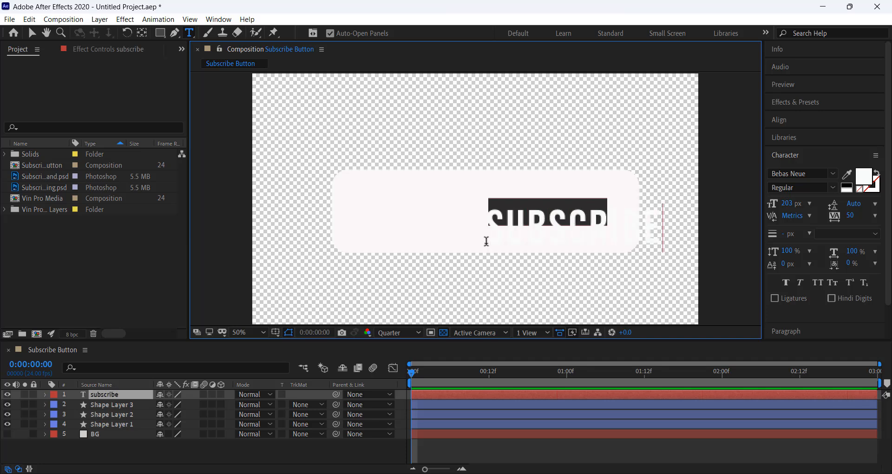
click(30, 32)
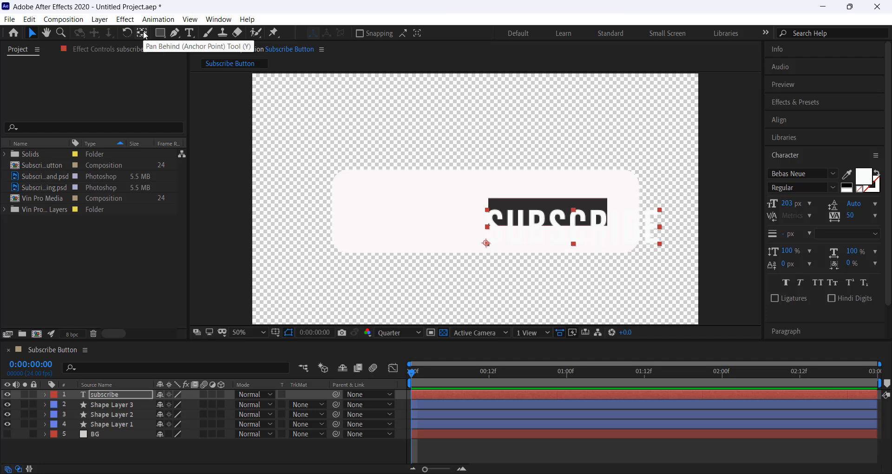
Centre the text layer's anchor point and reduce the font size to 75 px
double_click(143, 34)
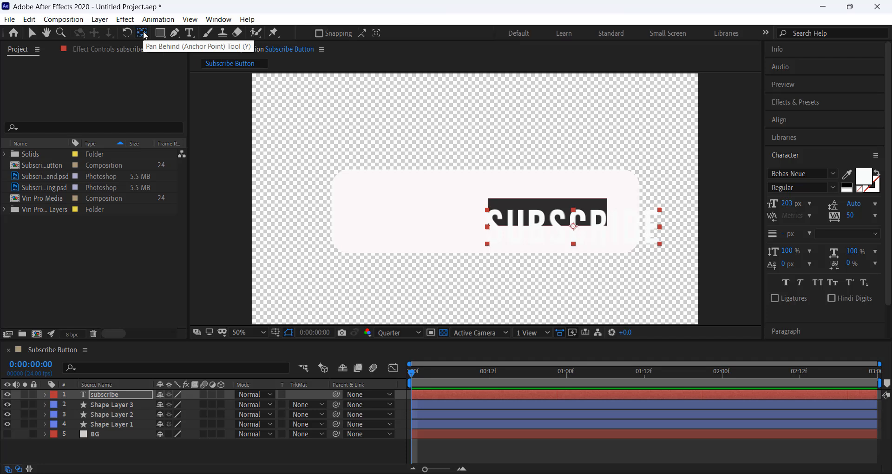
click(37, 37)
click(795, 207)
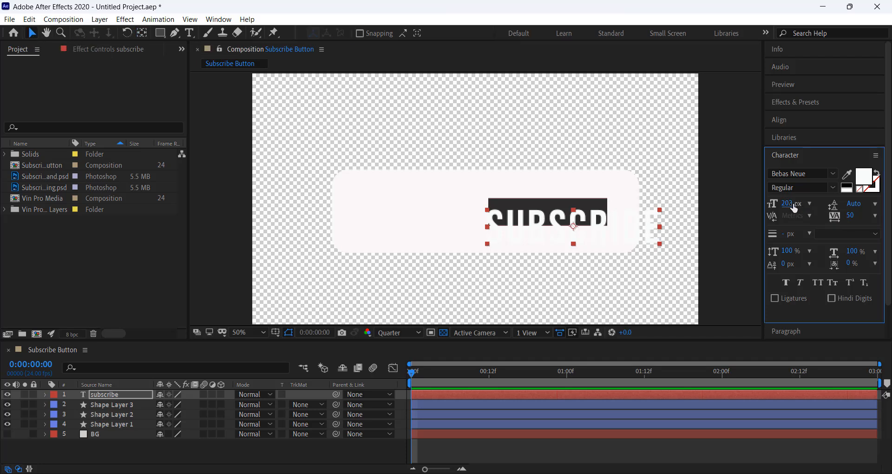
drag(795, 208, 725, 219)
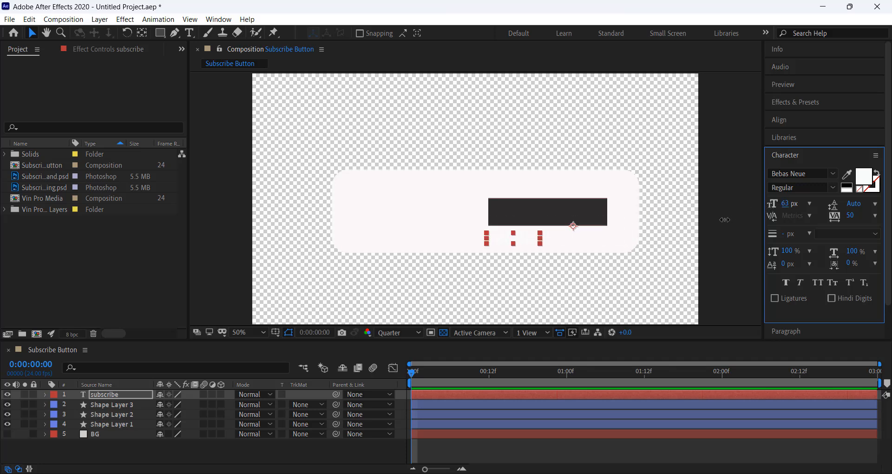
drag(786, 205, 793, 205)
click(32, 33)
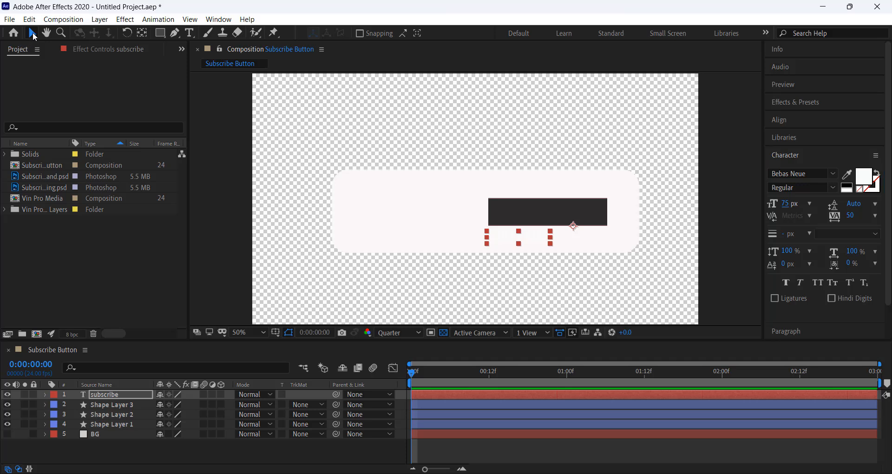
Re-centre the anchor point on the resized subscribe text and move the text onto the dark grey rectangle
click(142, 33)
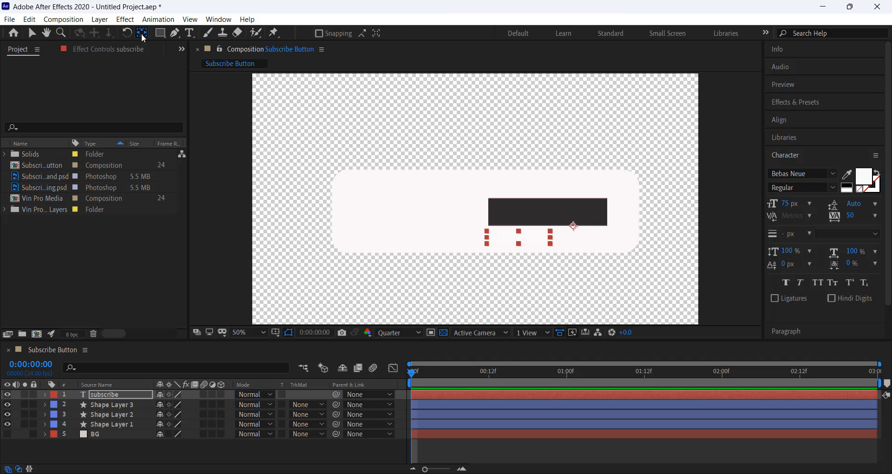
key(ctrl+alt+Home)
click(37, 34)
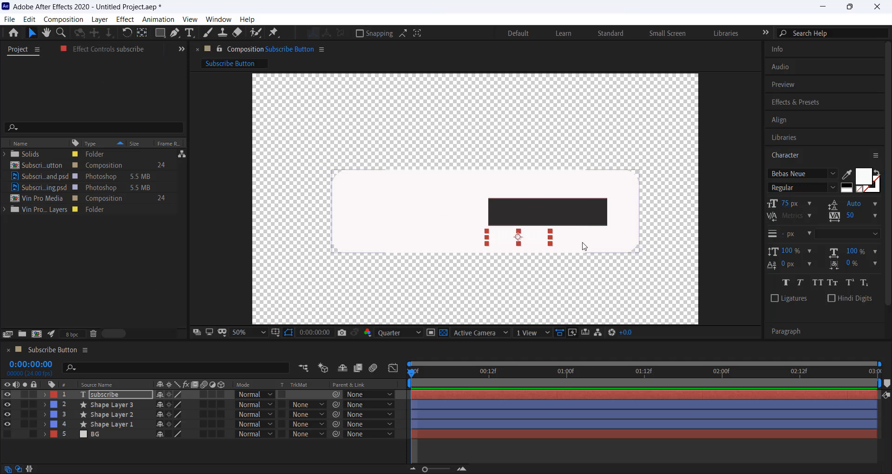
drag(519, 237, 541, 214)
Enlarge the subscribe text to 91 px so it fills more of the dark grey rectangle, and deselect it
click(787, 203)
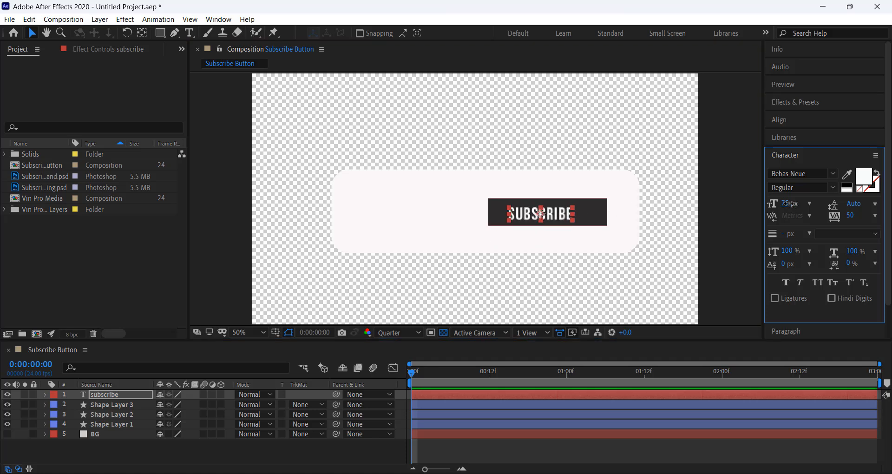
drag(790, 204, 802, 206)
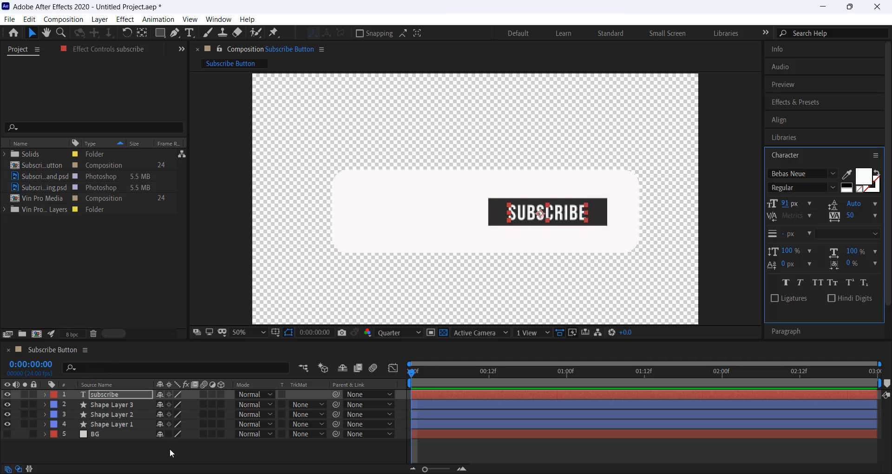
click(170, 450)
click(545, 214)
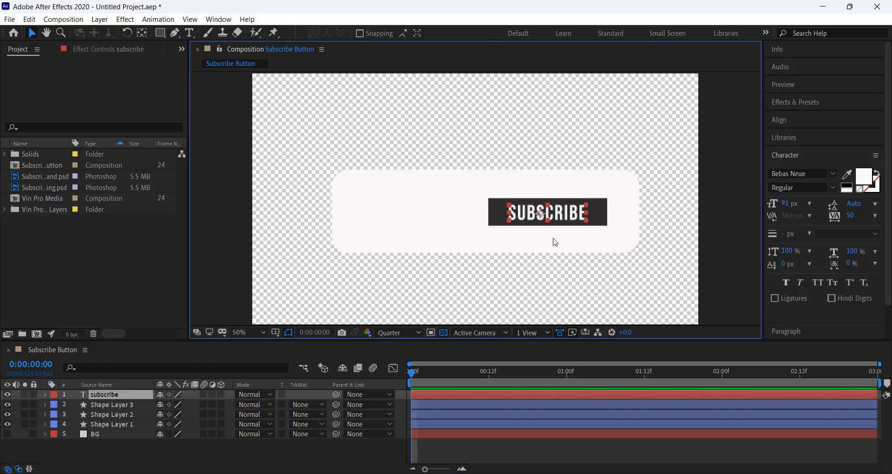
click(266, 455)
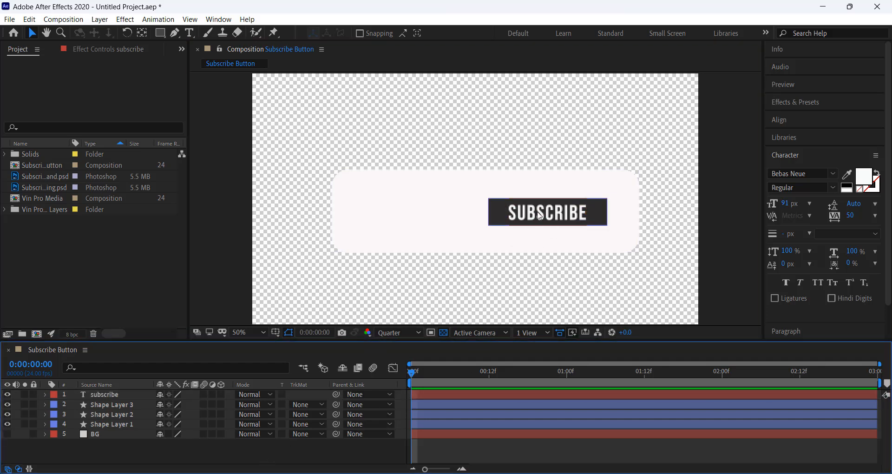